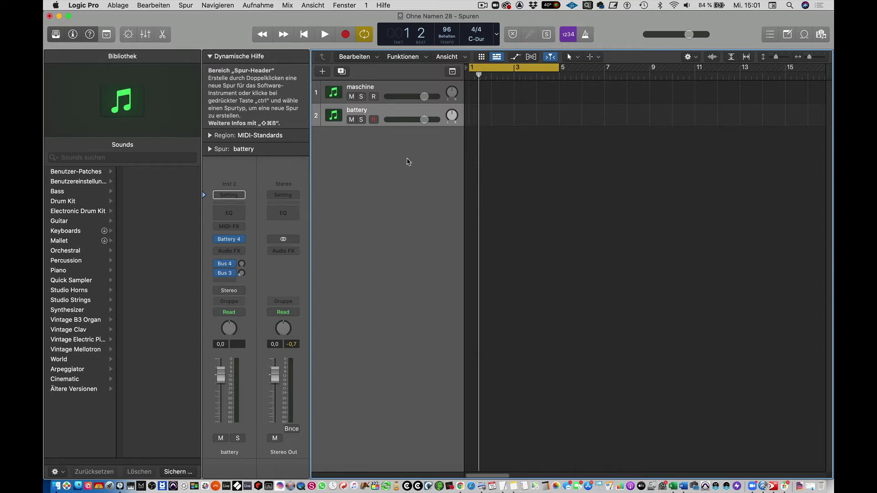
Open Maschine 2 on the 'maschine' track and shift its window left.
left_click(365, 98)
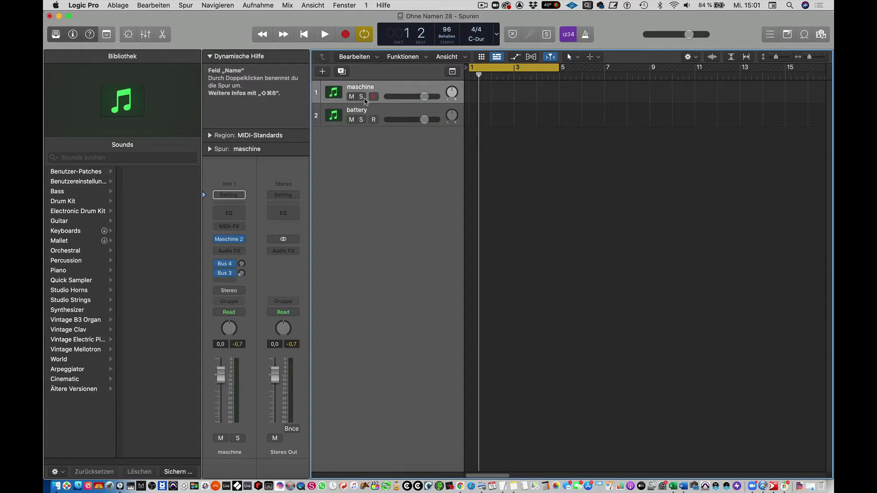
left_click(231, 239)
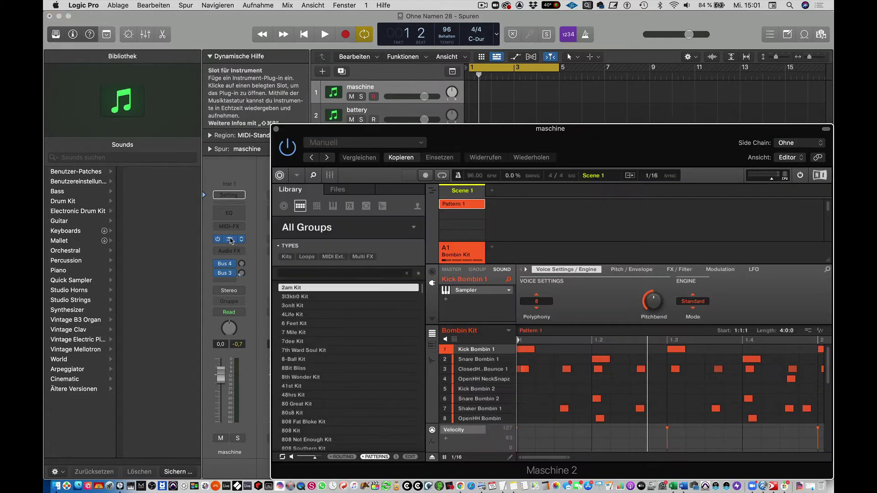
left_click_drag(500, 130, 415, 130)
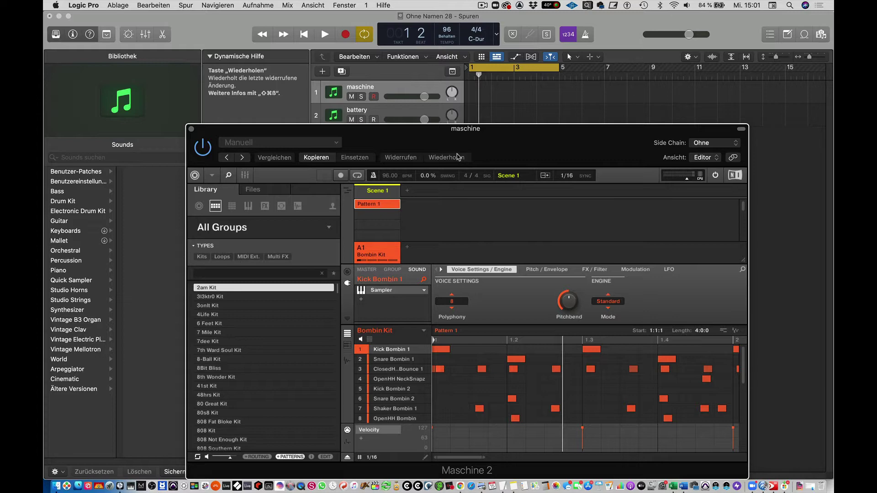
List the True School project's kits in Maschine's library and briefly play the pattern.
left_click(198, 207)
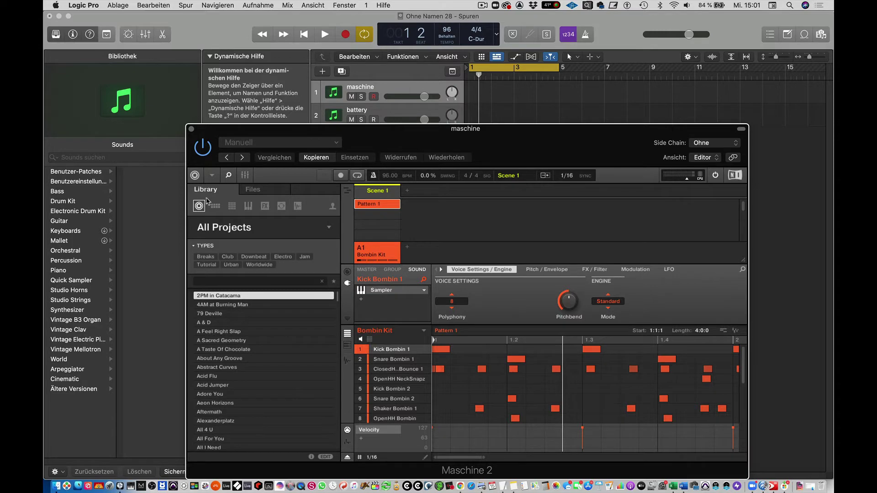
left_click(329, 229)
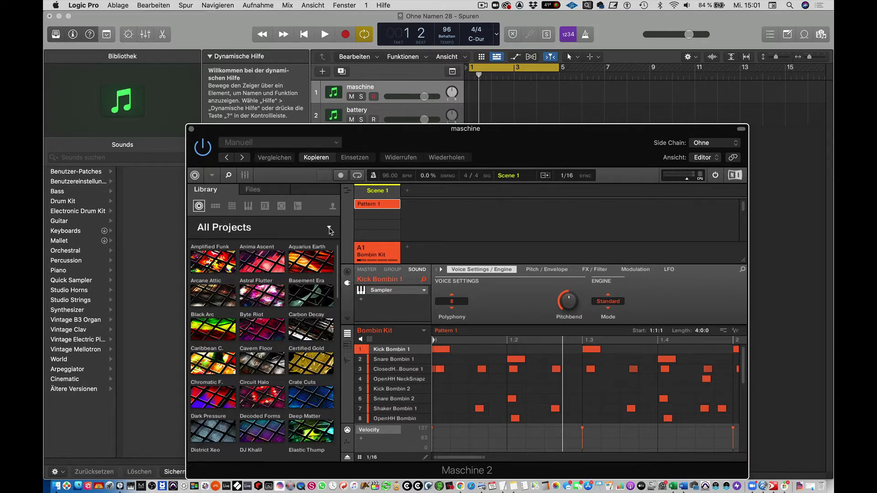
scroll(262, 343, "down", 5)
scroll(262, 343, "down", 5)
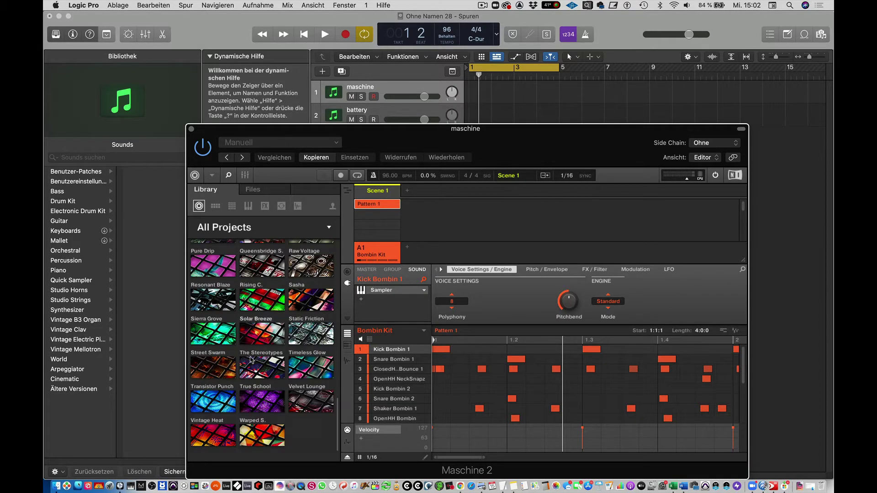
left_click(250, 396)
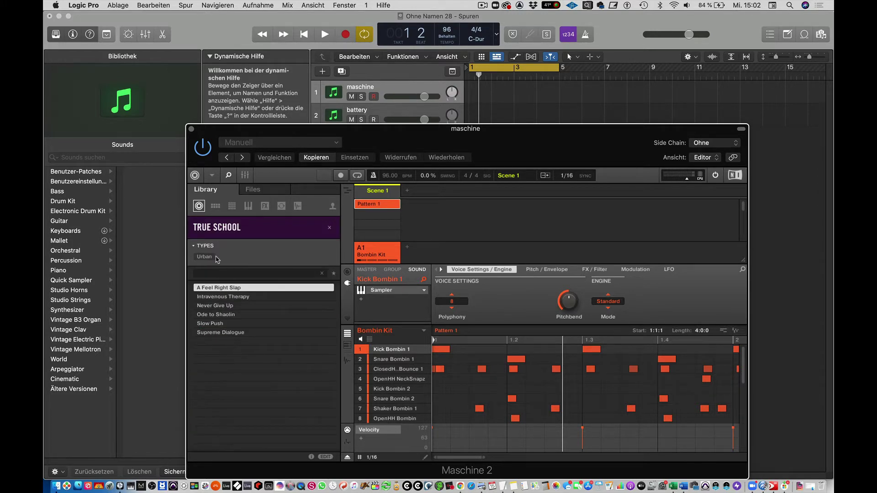
left_click(214, 206)
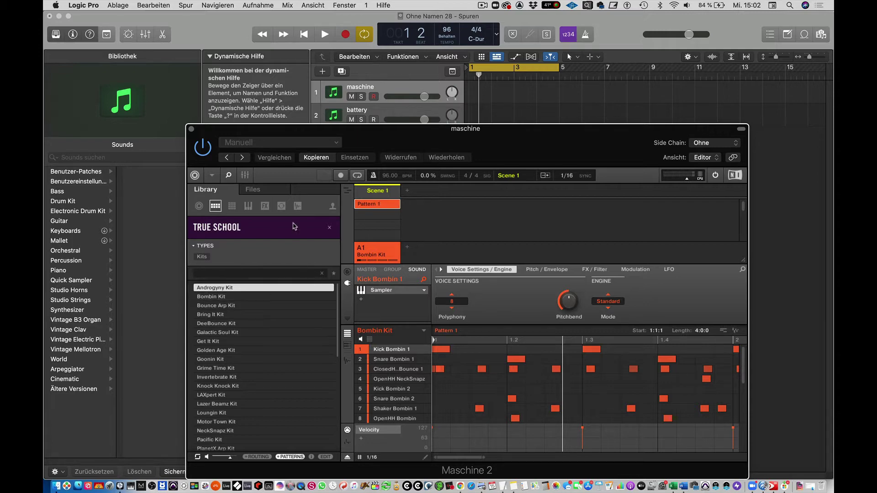
key("space")
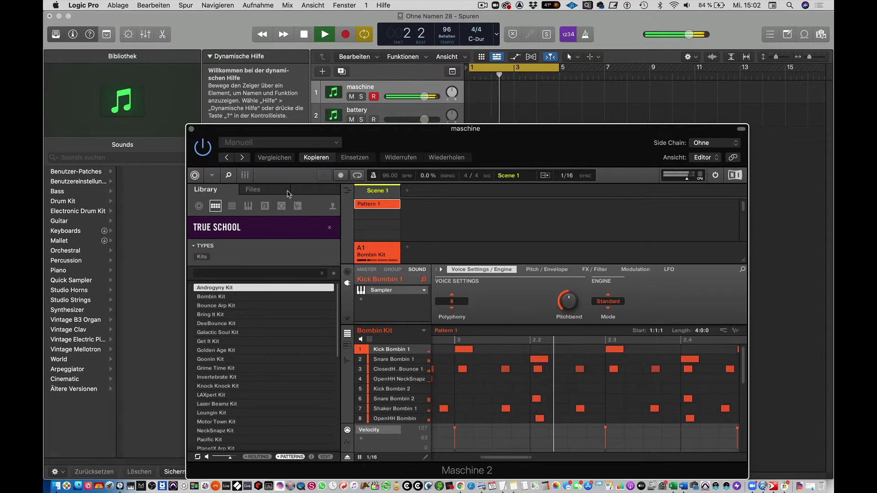
key("space")
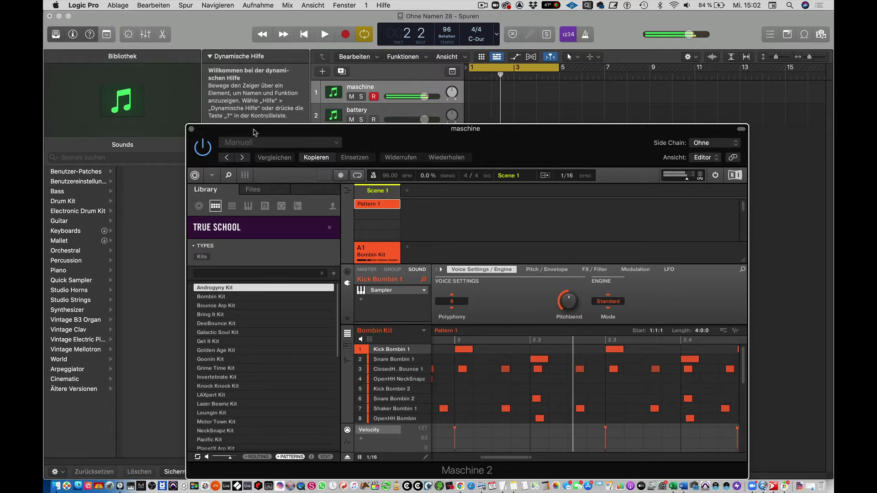
Reposition and close the Maschine window, then select the 'battery' track.
left_click_drag(254, 133, 492, 140)
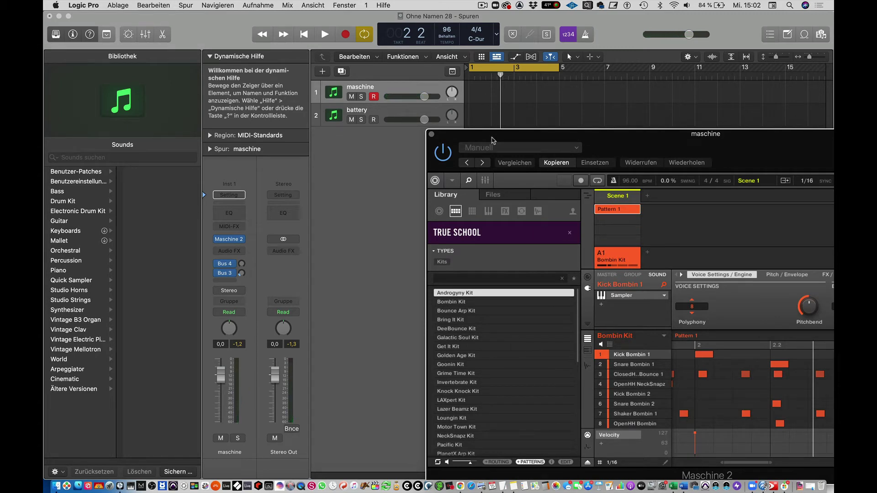
left_click_drag(492, 140, 282, 101)
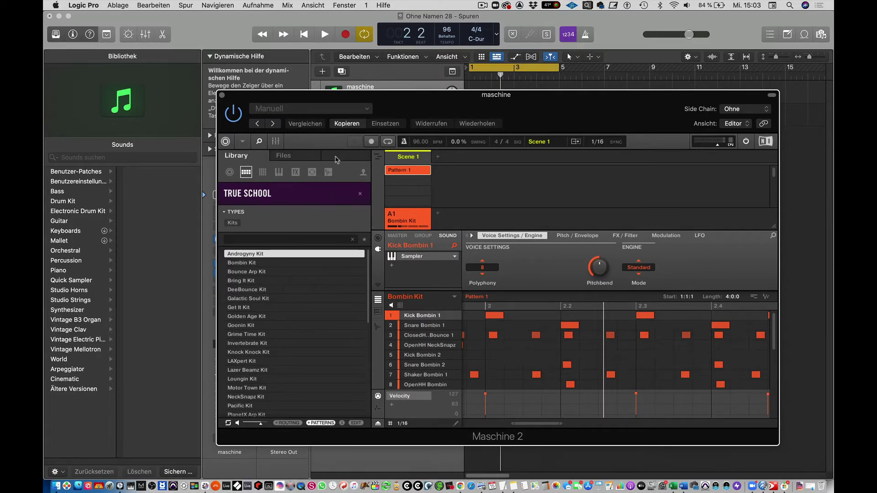
mouse_move(303, 98)
left_mouse_down()
mouse_move(434, 137)
mouse_move(440, 130)
left_mouse_up()
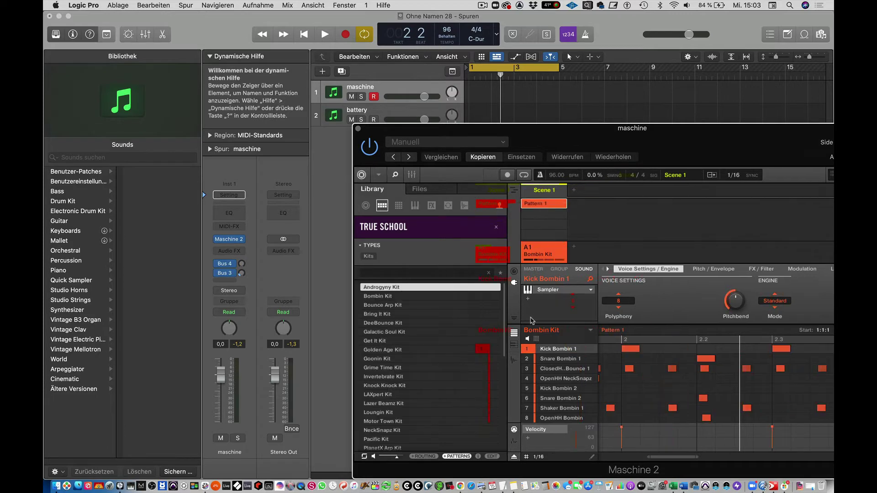
mouse_move(422, 315)
left_click(357, 129)
left_click(363, 114)
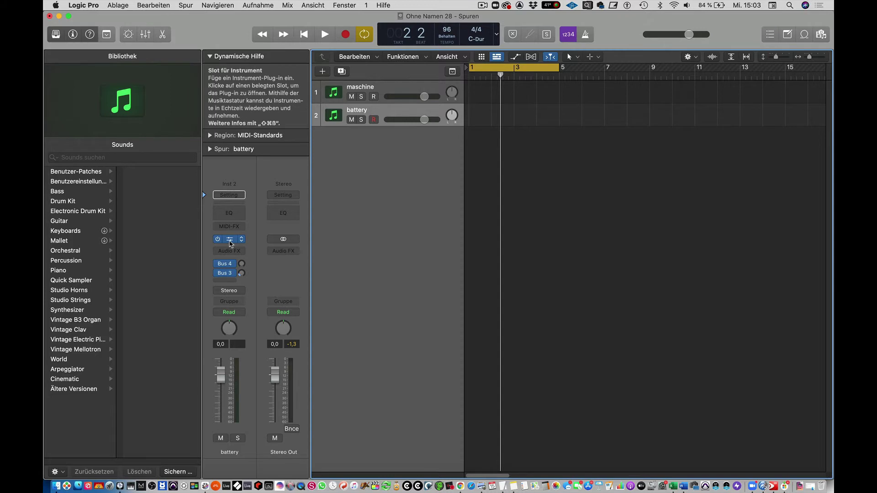
Open Battery 4 from the battery track's instrument slot.
left_click(230, 241)
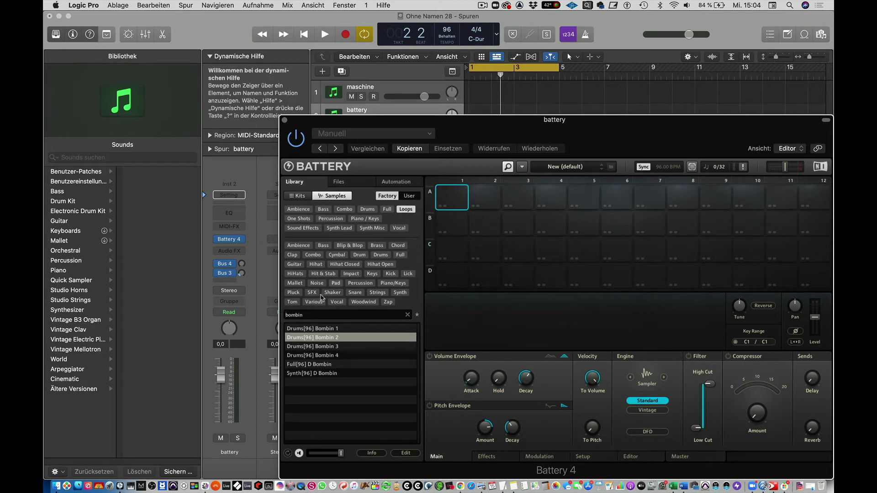
Preview Drums[96] Bombin 1–4, Full[96] D Bombin and Synth[96] D Bombin.
left_click(333, 329)
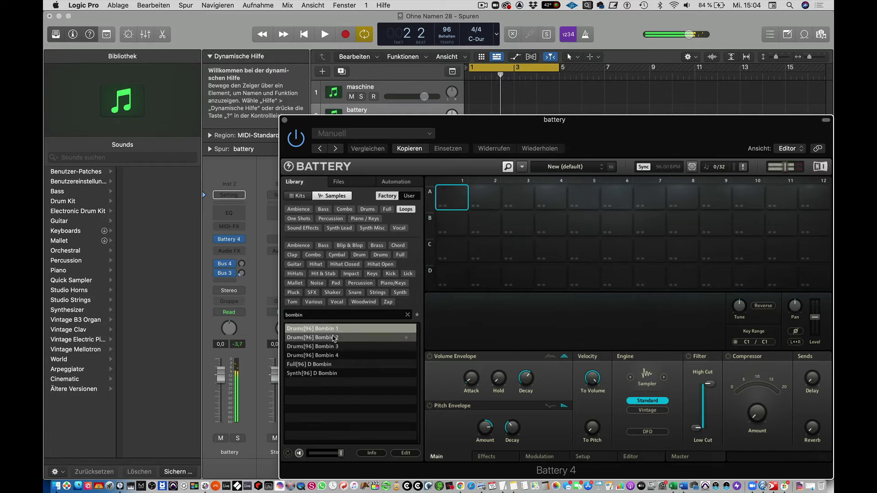
left_click(334, 337)
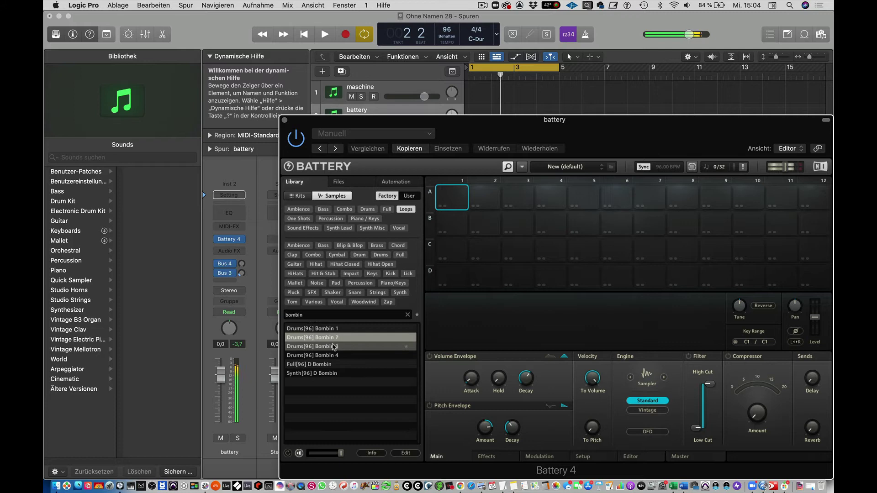
left_click(334, 347)
left_click(335, 355)
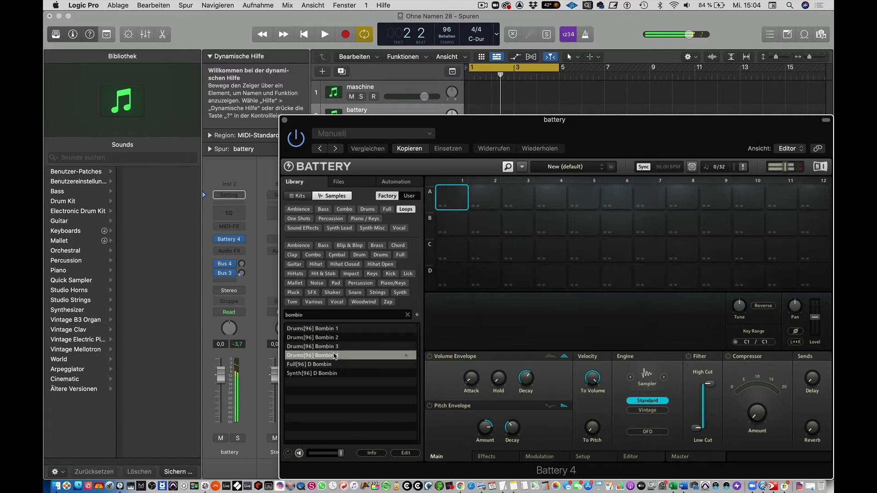
left_click(329, 366)
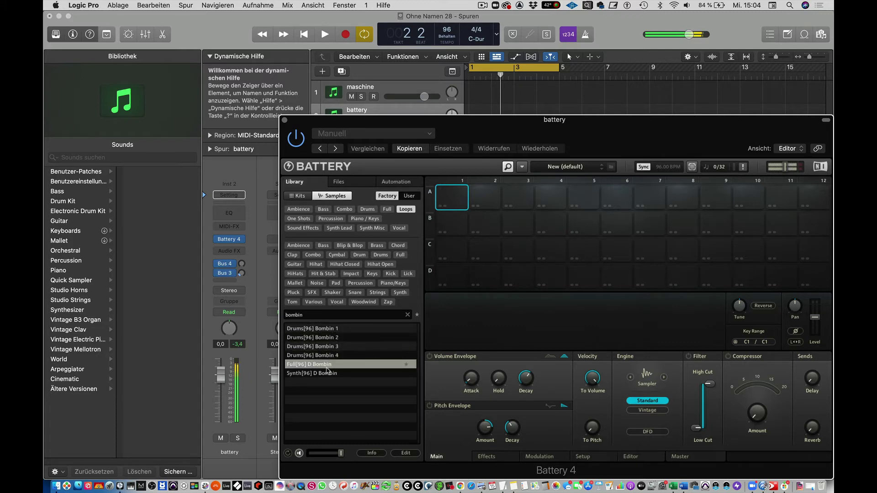
left_click(331, 374)
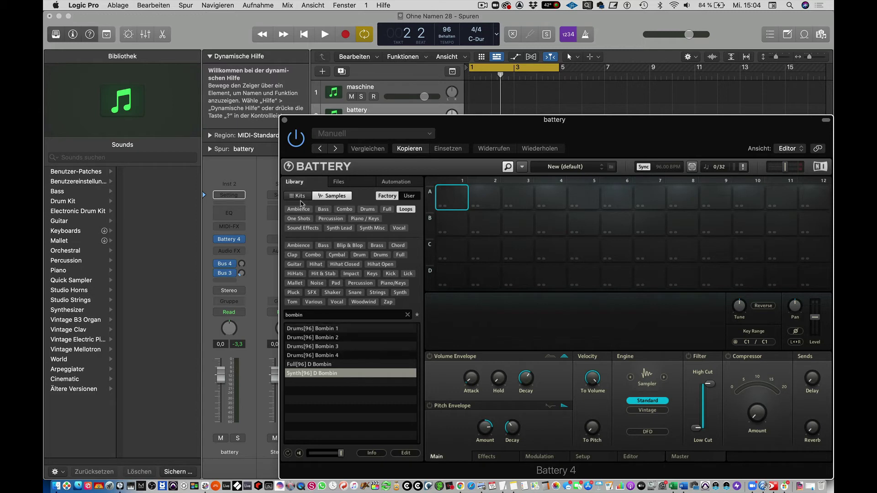
Load the Bombin Kit and audition Kick Bombin 1, Kick Bombin 2 and Snare Bombin 1.
left_click(299, 196)
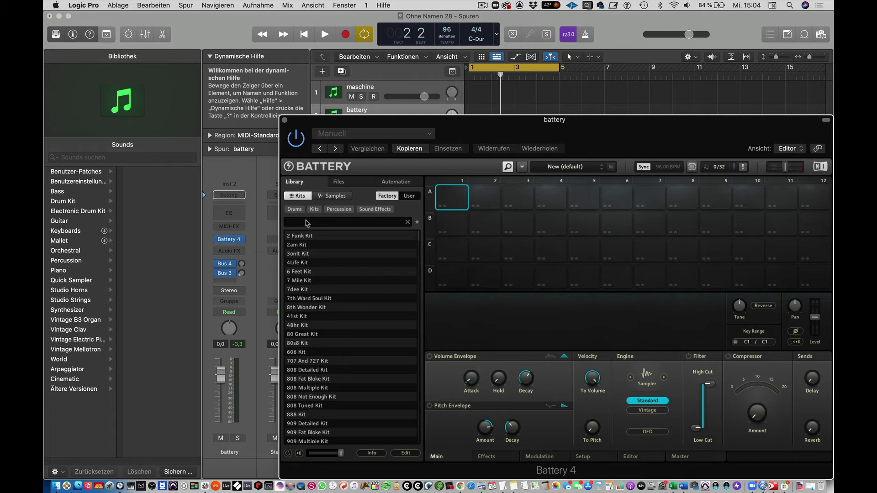
type("bombin")
double_click(295, 237)
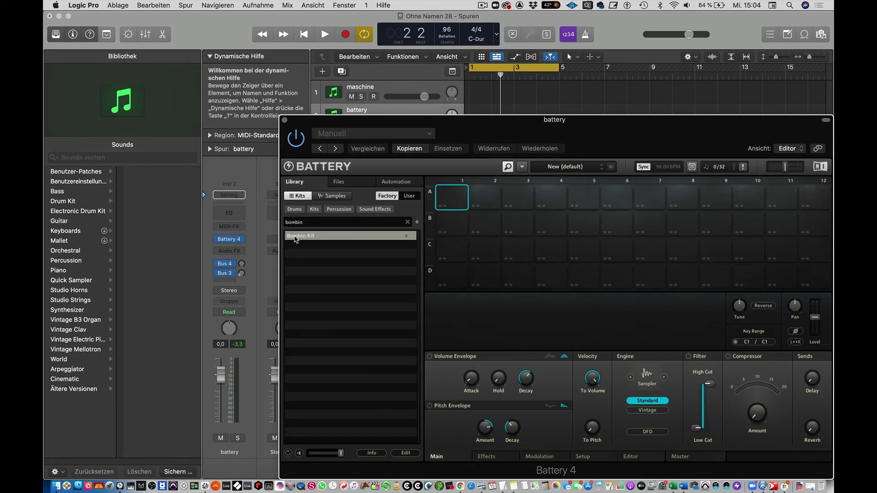
left_click(484, 199)
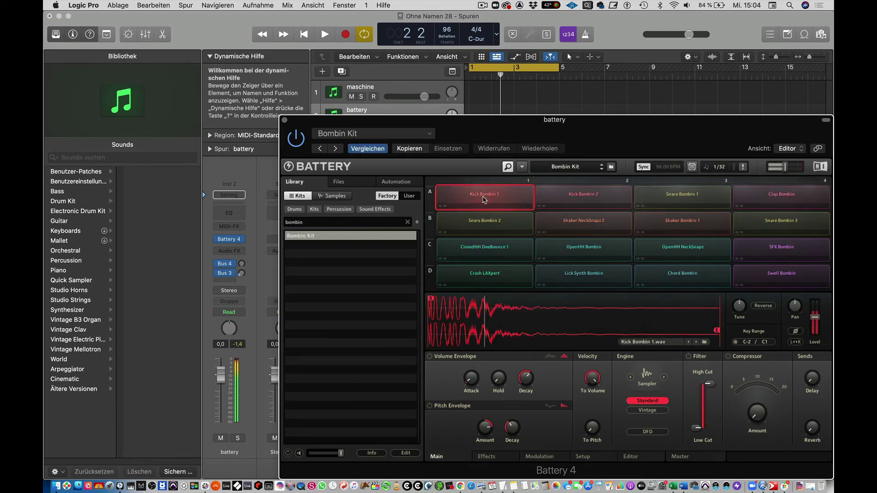
left_click(569, 201)
left_click(650, 202)
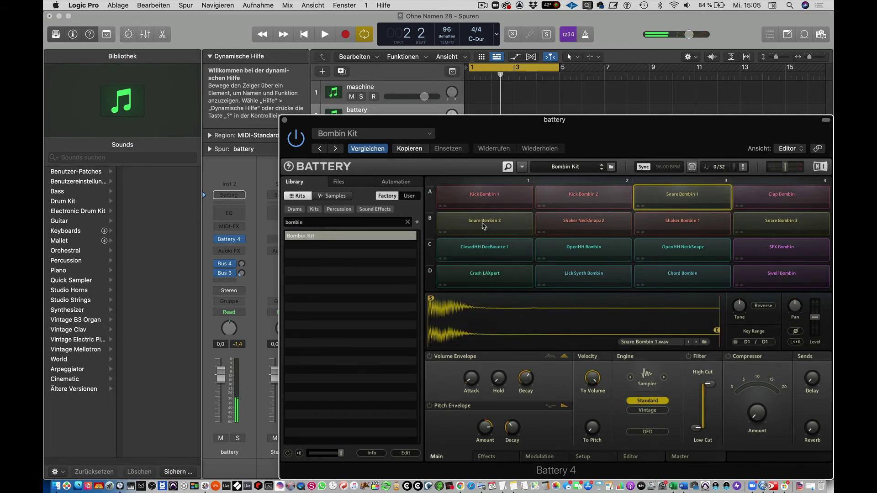
left_click(341, 199)
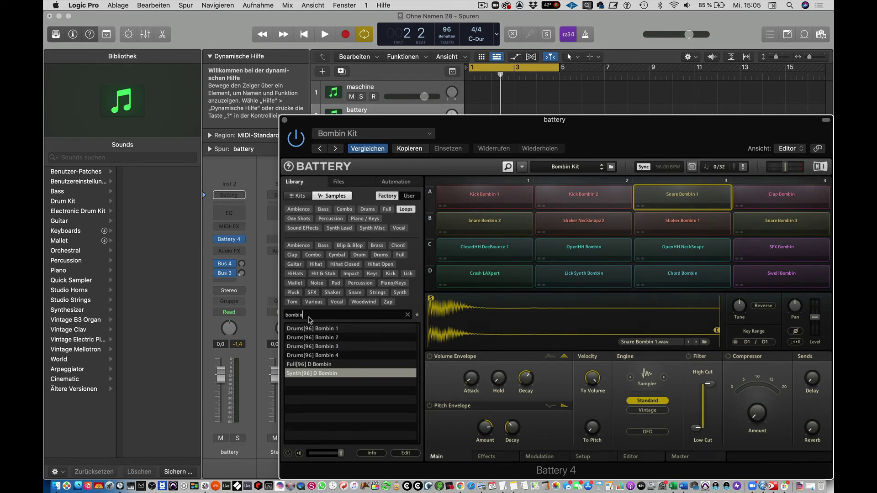
Clear the 'bombin' search and filter the samples to drum loops.
double_click(310, 316)
key("BackSpace")
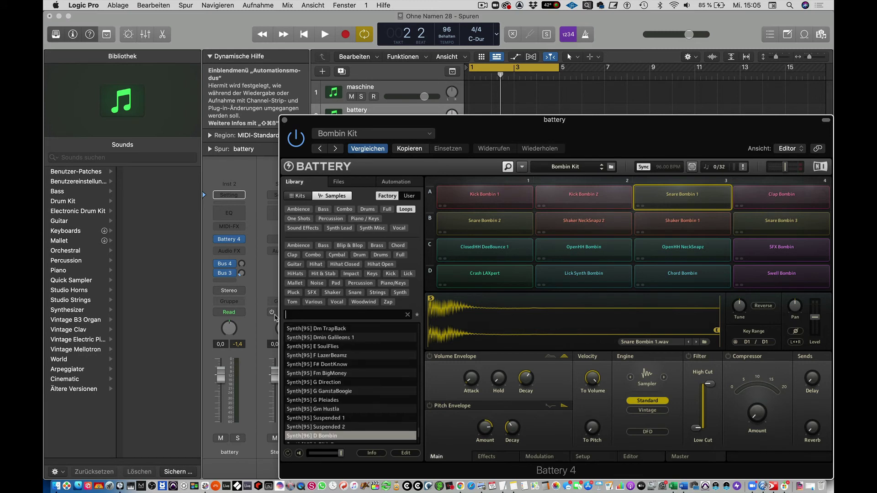
scroll(333, 332, "up", 1)
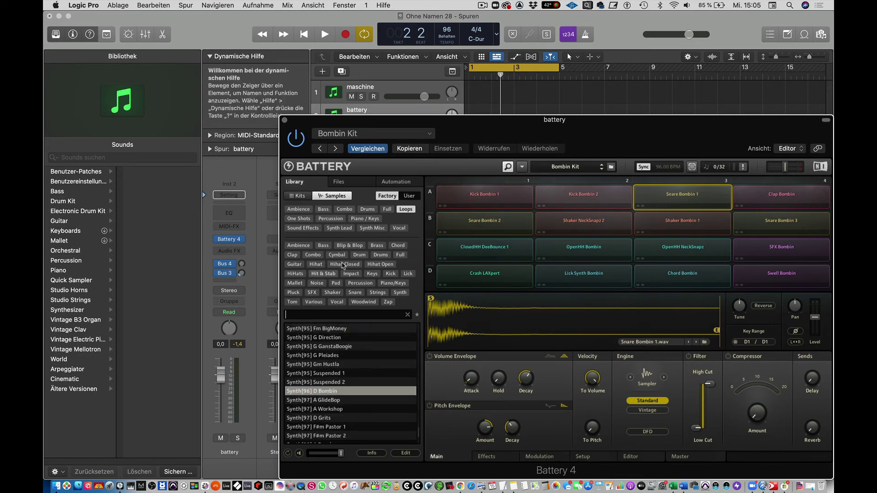
left_click(380, 255)
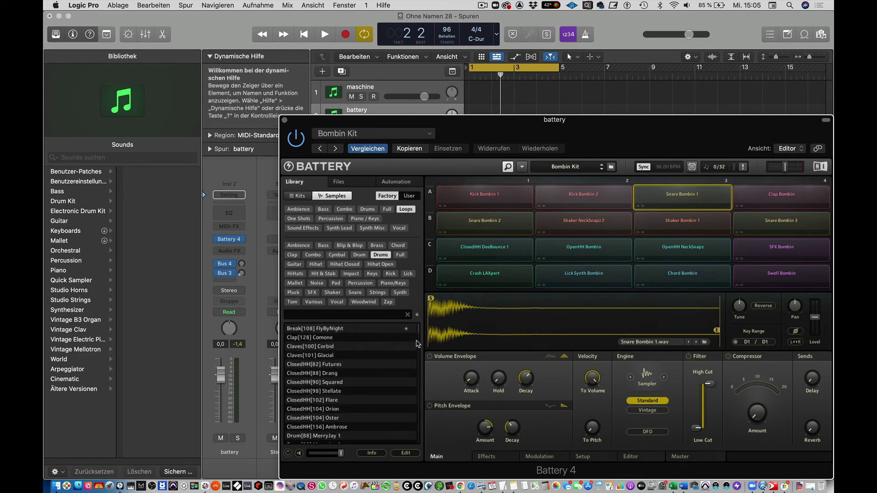
scroll(420, 341, "down", 5)
left_click_drag(420, 341, 415, 393)
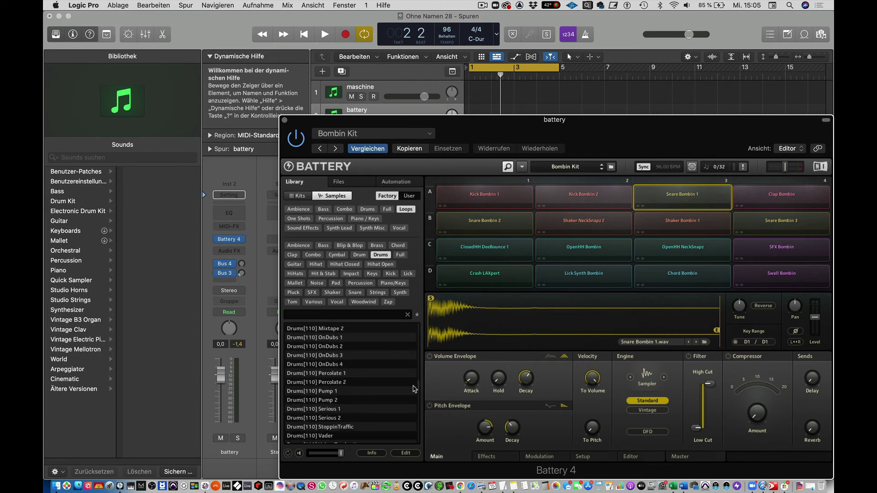
Audition the Percolate 1, Pump 2 and Retral 2 loops, then list all kits.
left_click(356, 375)
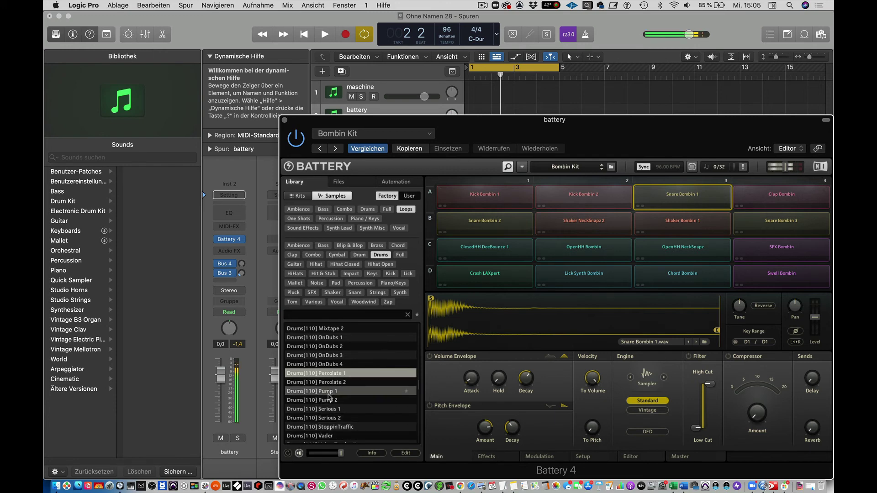
left_click(322, 400)
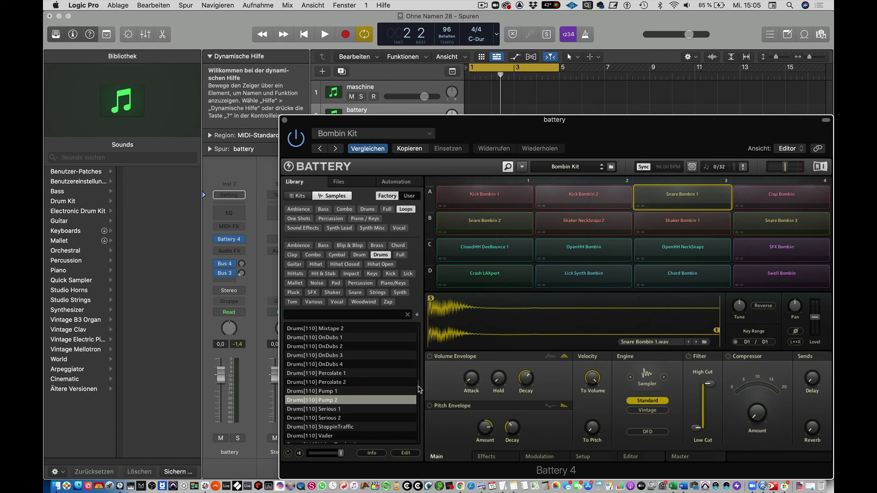
scroll(418, 391, "down", 10)
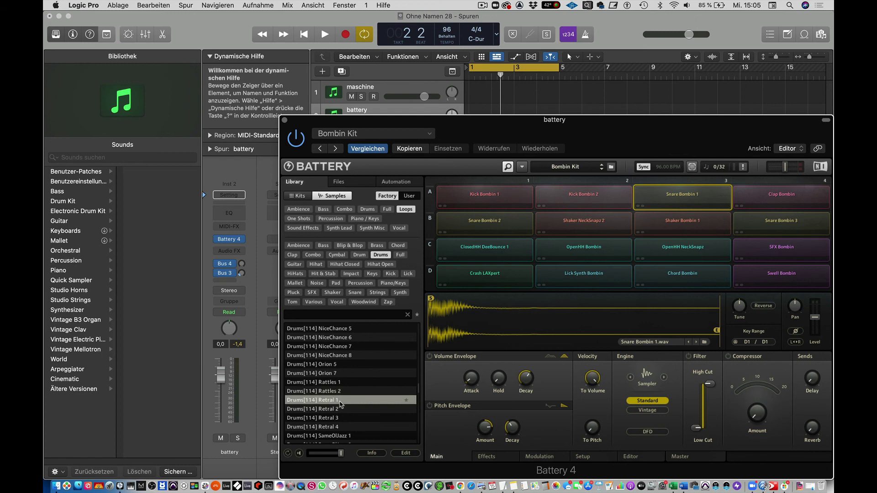
left_click(329, 412)
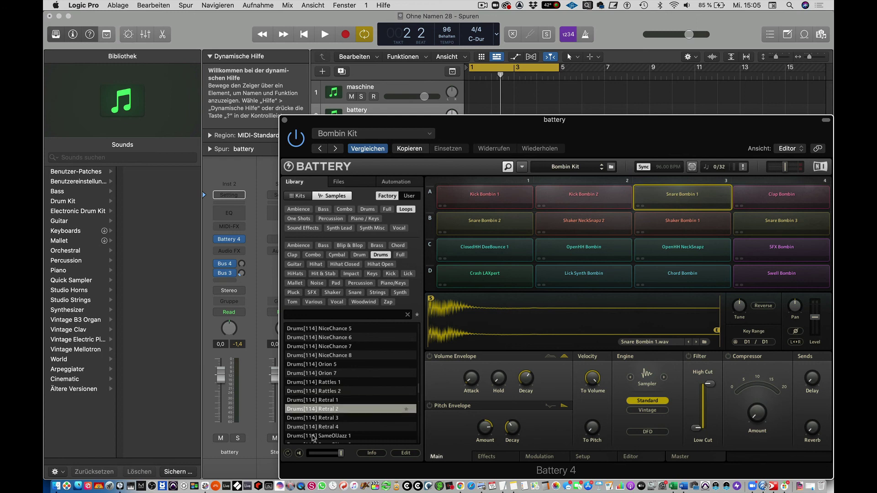
left_click(300, 196)
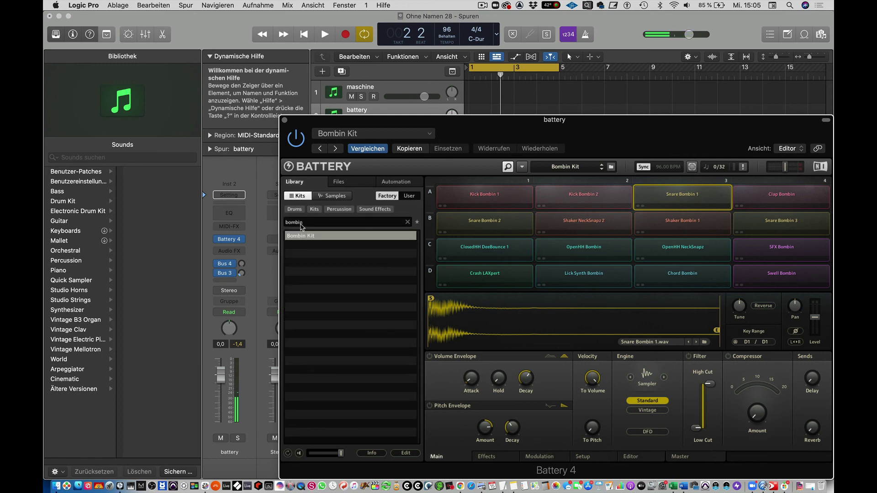
scroll(416, 300, "down", 10)
mouse_move(416, 300)
left_mouse_down()
mouse_move(407, 406)
mouse_move(409, 273)
left_mouse_up()
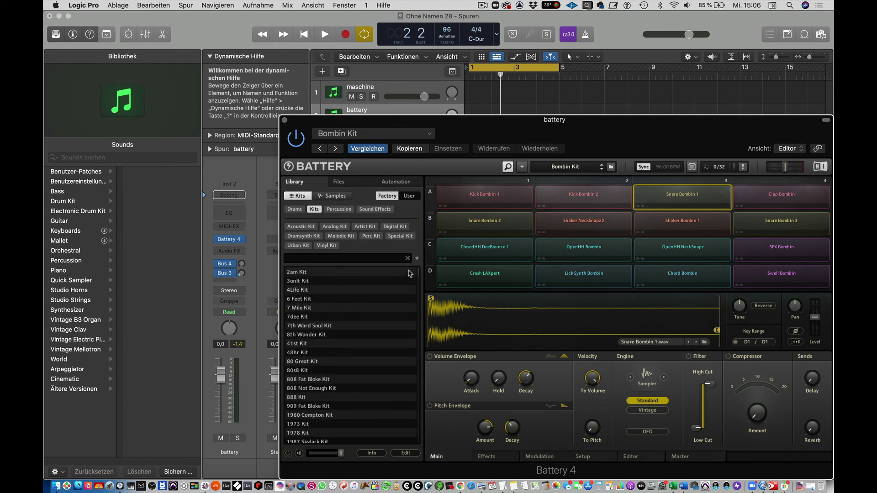